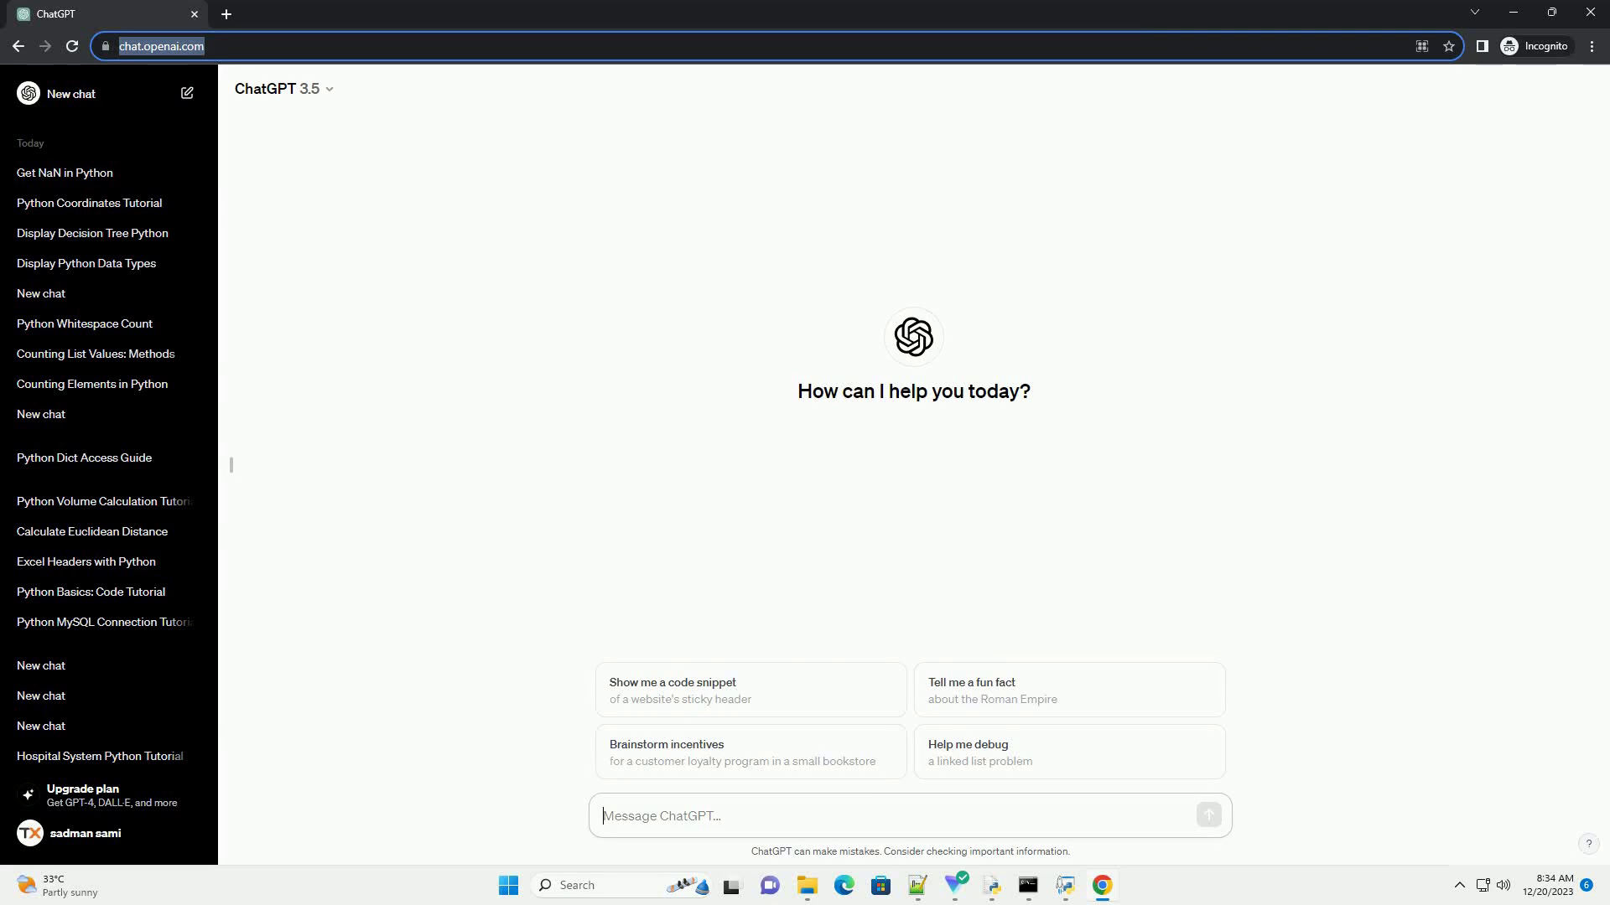
Paste and send a request for an informative Python tutorial on getting seconds, with code
{"action": "type", "text": "write an informative tutorial about how to get seconds in python with code example"}
{"action": "key", "text": "Return"}
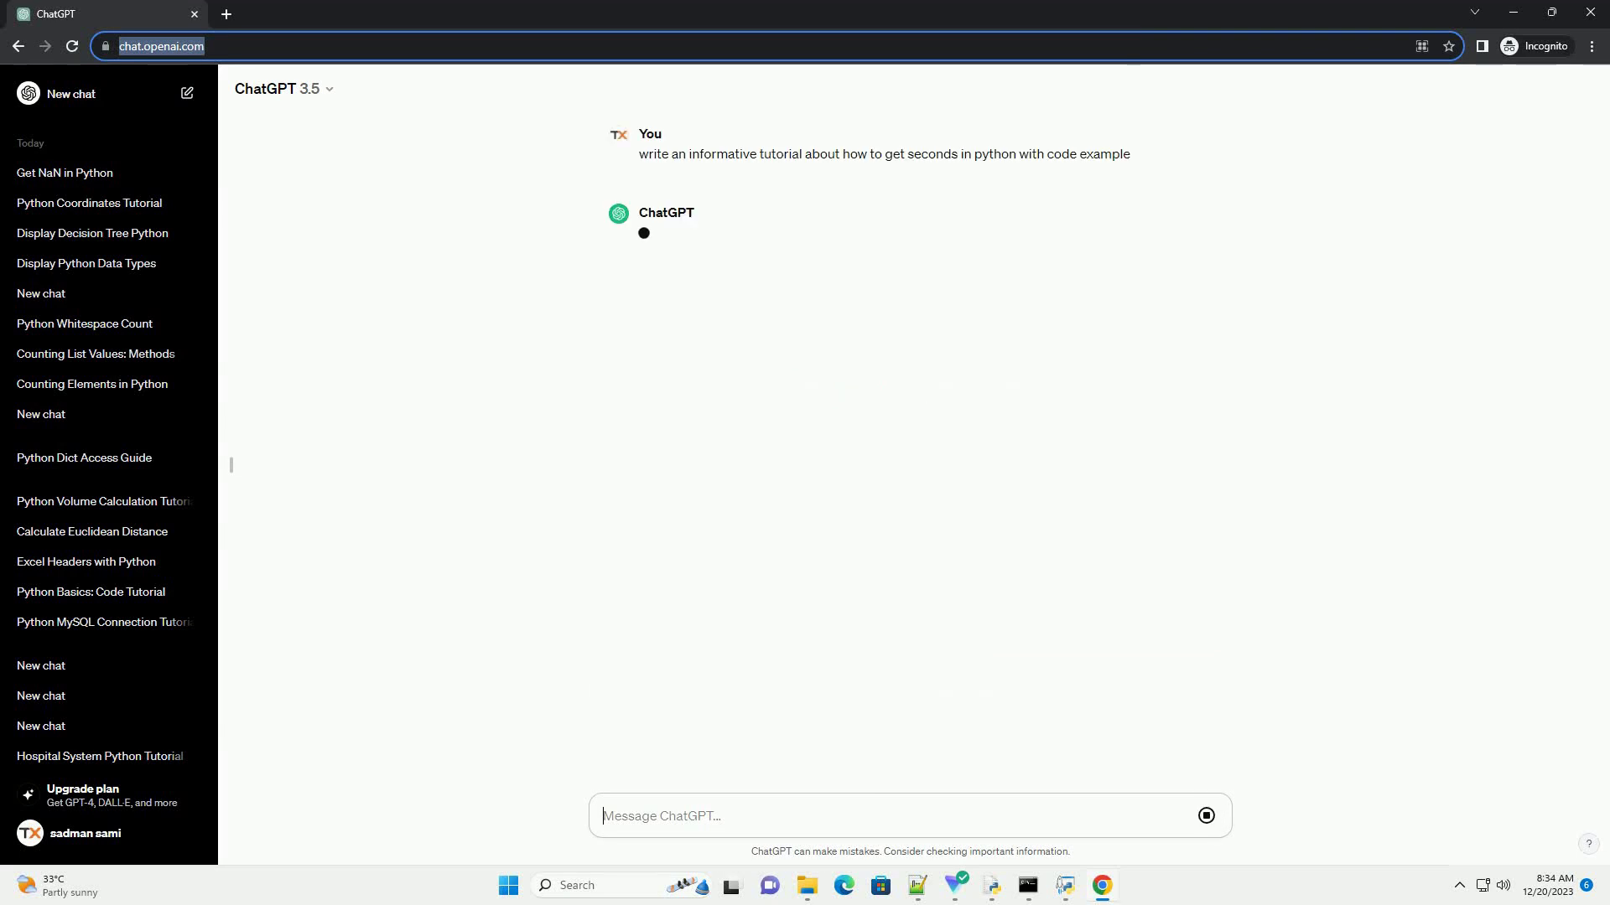